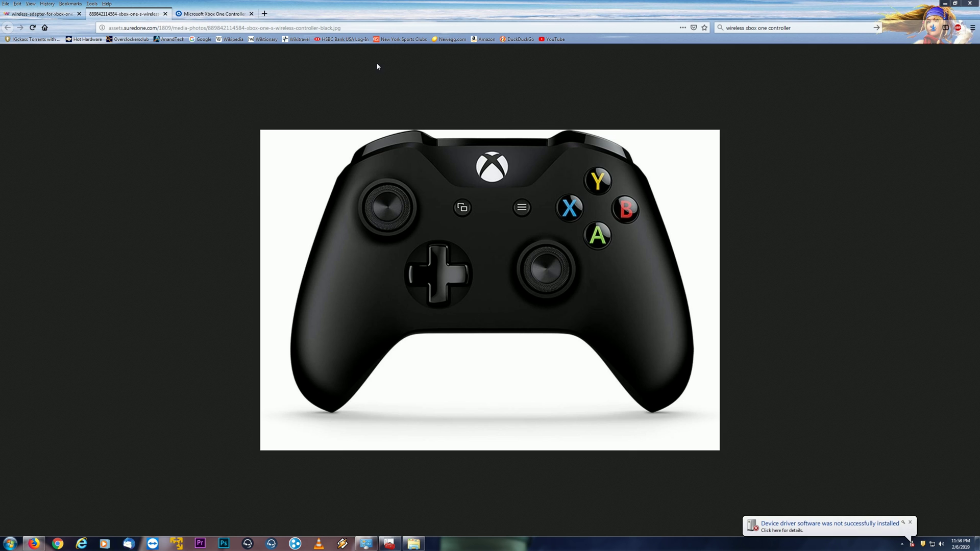
Switch Firefox to the TechSpot page for the 64-bit Xbox One Controller Driver.
left_click(192, 11)
Start the 2.8 MB Microsoft Xbox One Controller Driver download from TechSpot.
scroll(119, 57, "up", 10)
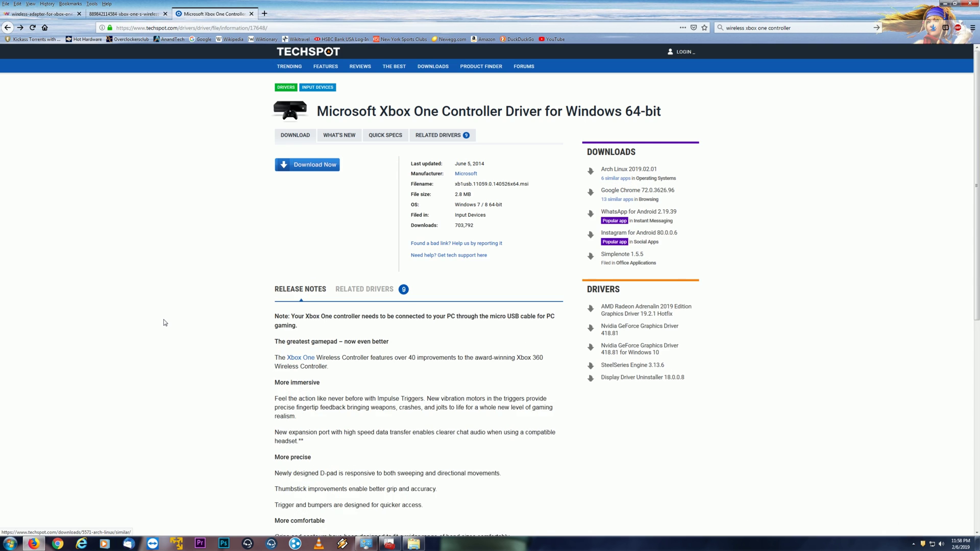
left_click(301, 166)
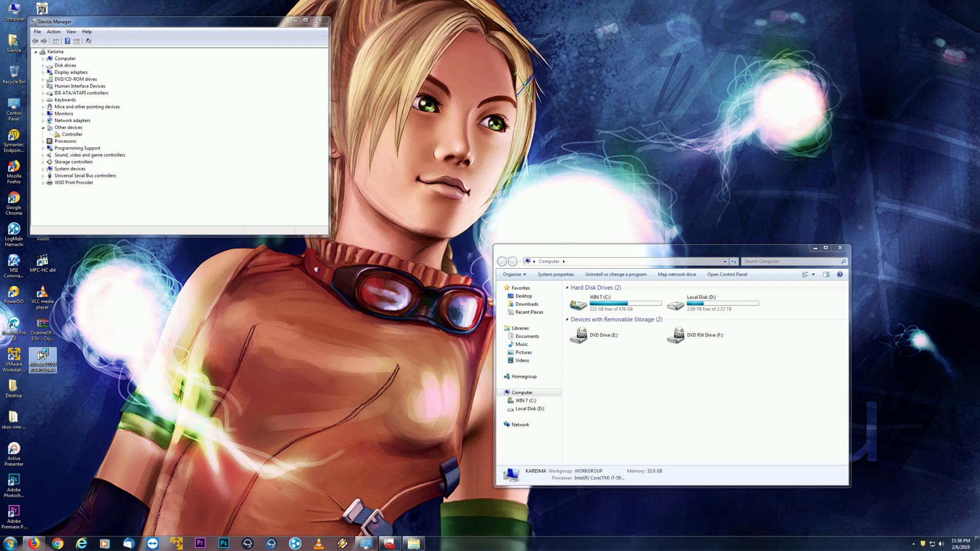
Run the downloaded controller driver installer, accept the license terms, install, and finish the wizard.
double_click(43, 356)
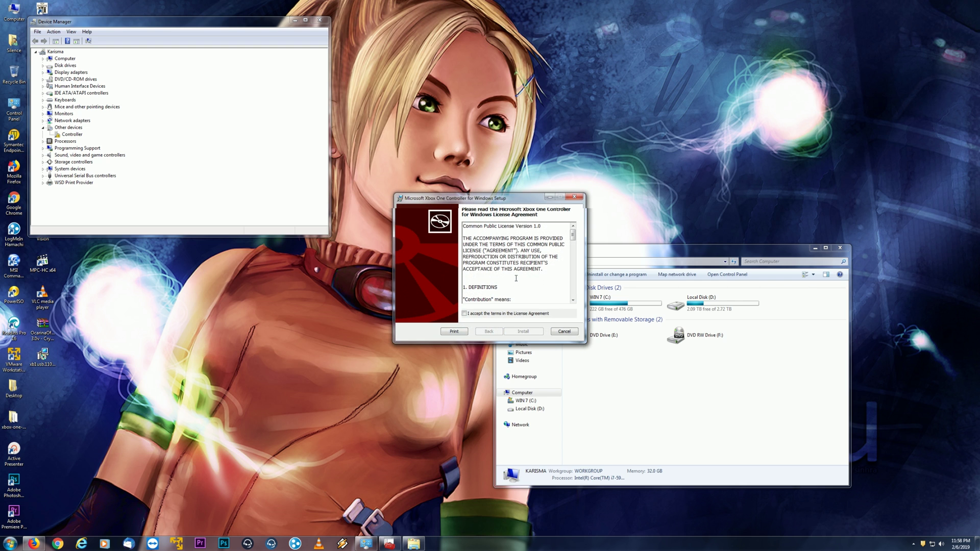
left_click(491, 313)
left_click(524, 332)
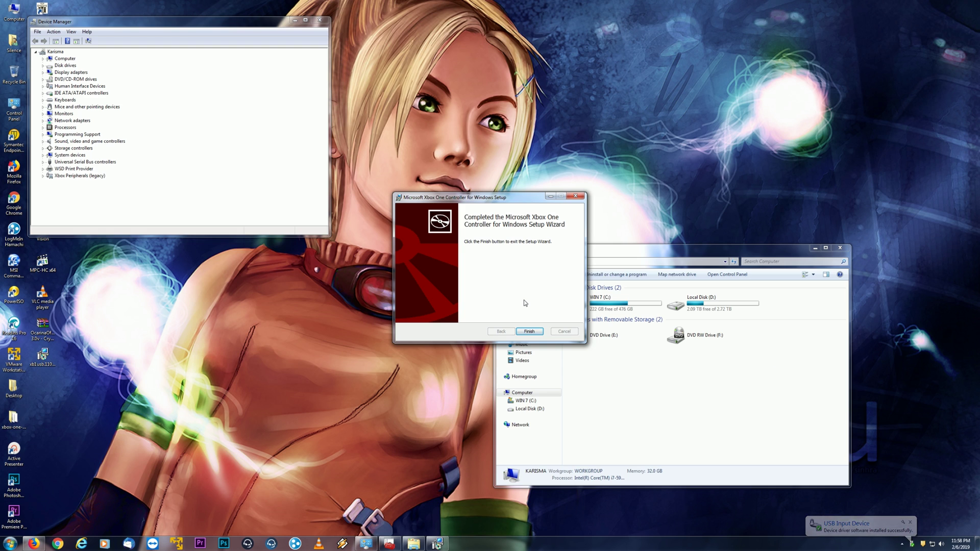
left_click(92, 147)
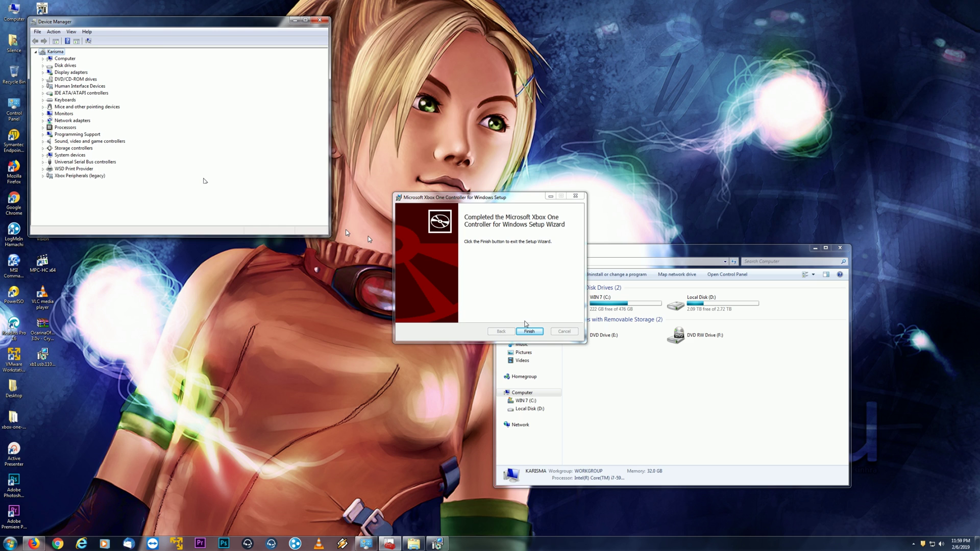
left_click(529, 332)
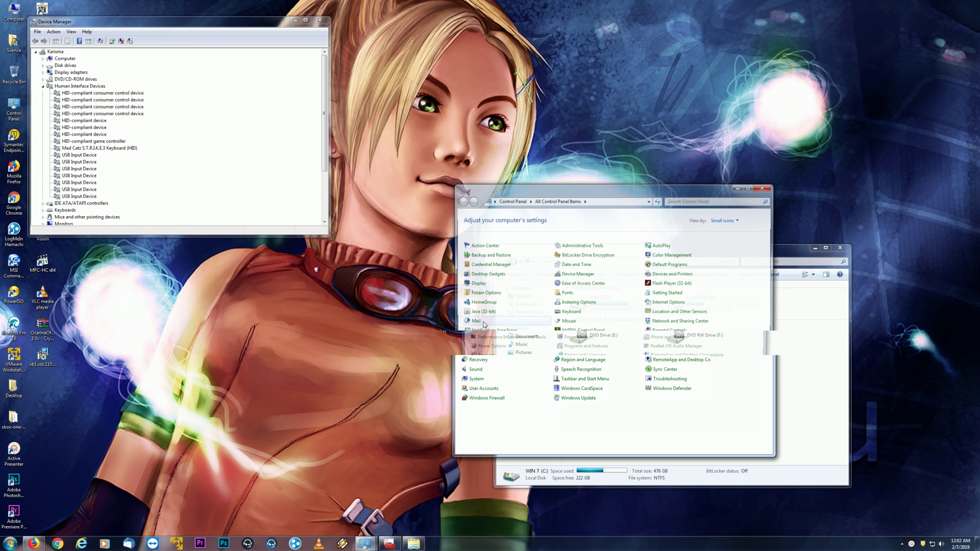
Open Devices and Printers from Control Panel.
left_click(673, 274)
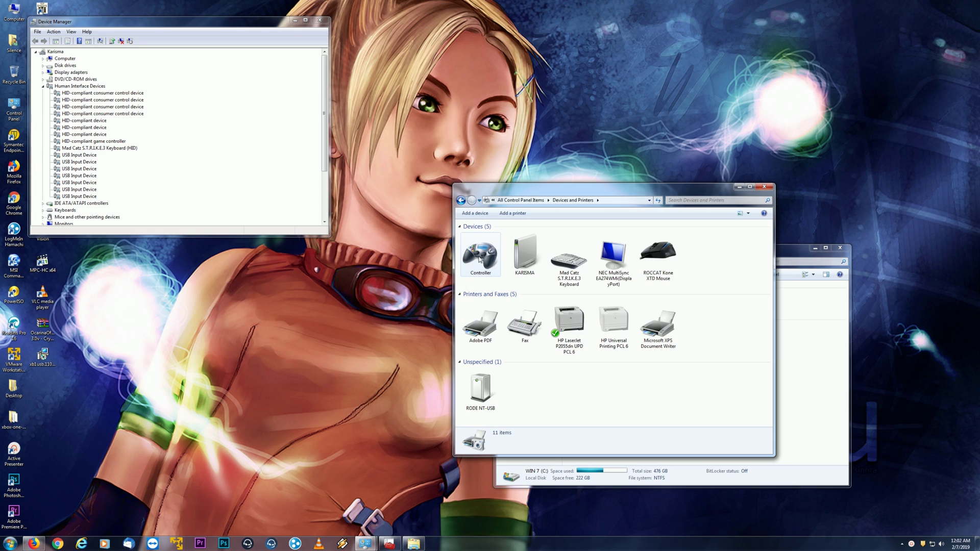
From the Controller's hardware list, open the Xbox Gaming Device's driver properties and start Update Driver.
double_click(478, 257)
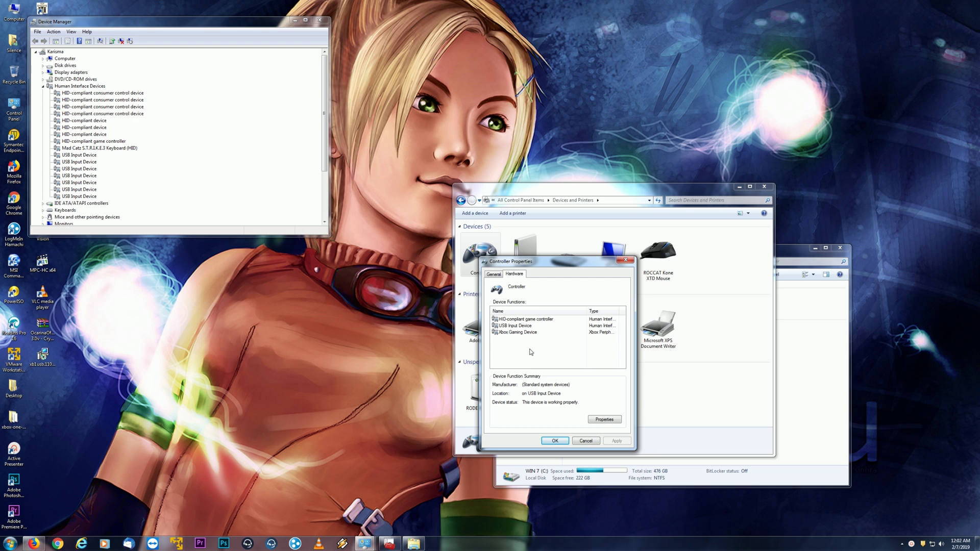
left_click(533, 333)
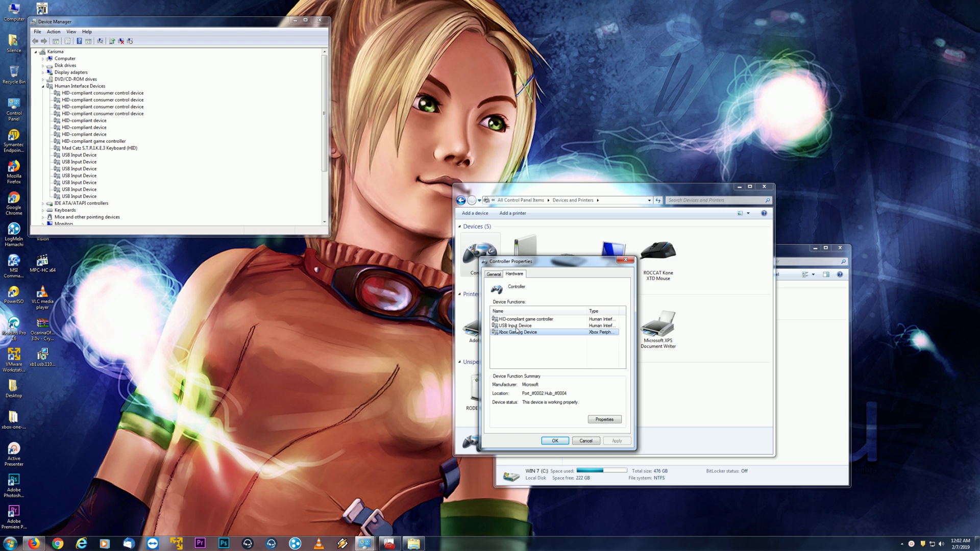
left_click(605, 420)
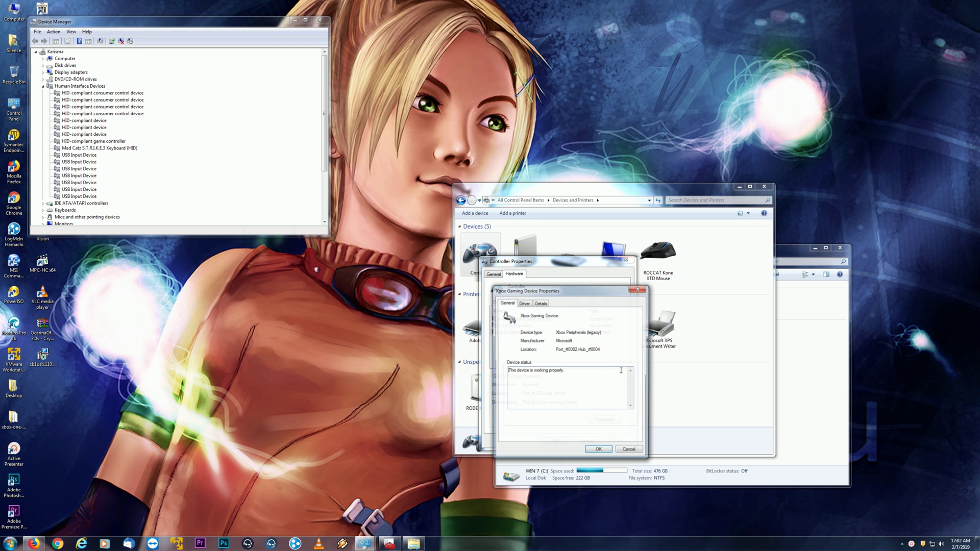
left_click(526, 303)
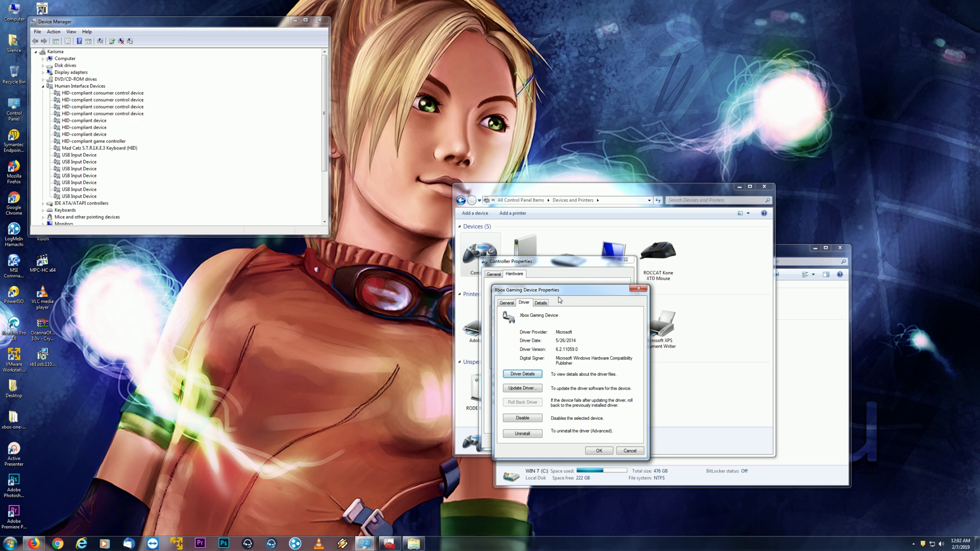
left_click_drag(569, 290, 478, 242)
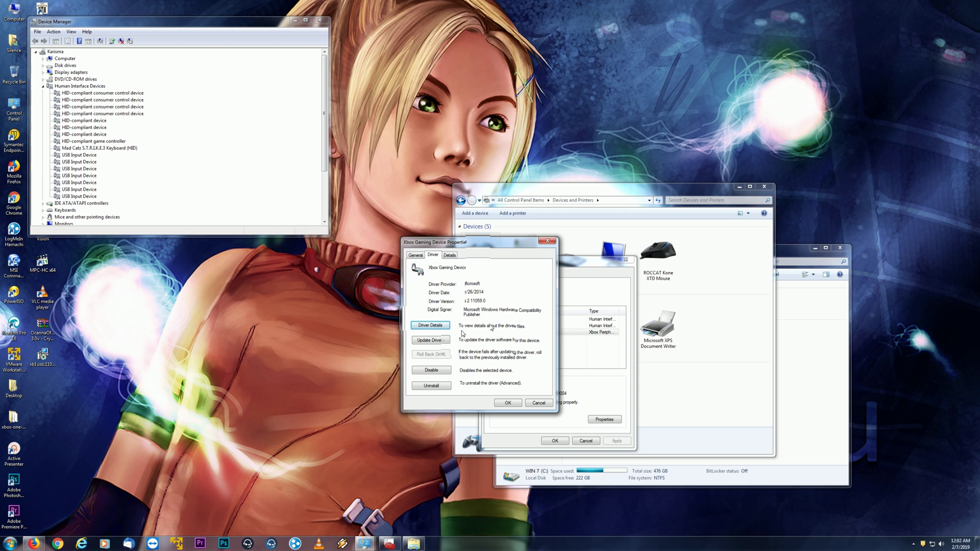
left_click(438, 340)
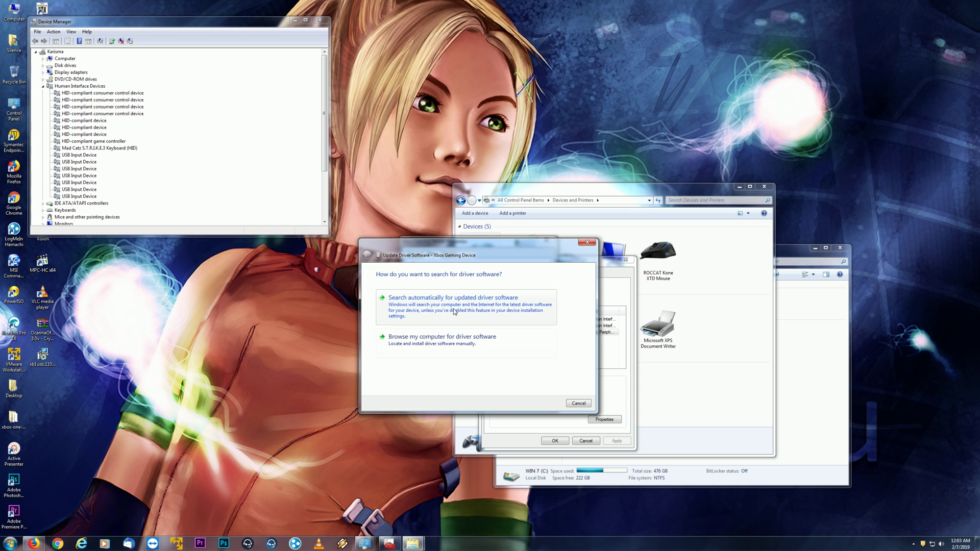
Manually pick the Microsoft Xbox One Controller driver for the Xbox Gaming Device and confirm installing it.
left_click(463, 337)
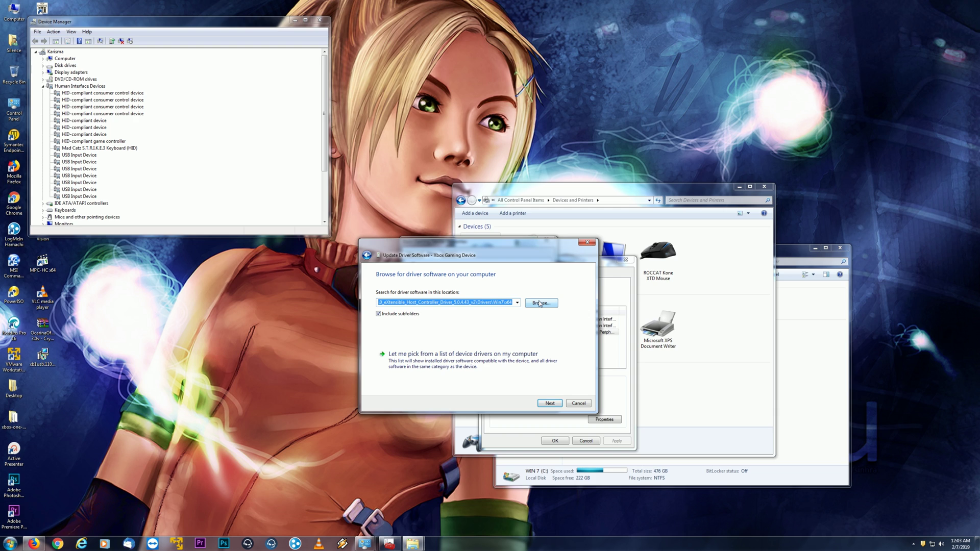
left_click(479, 354)
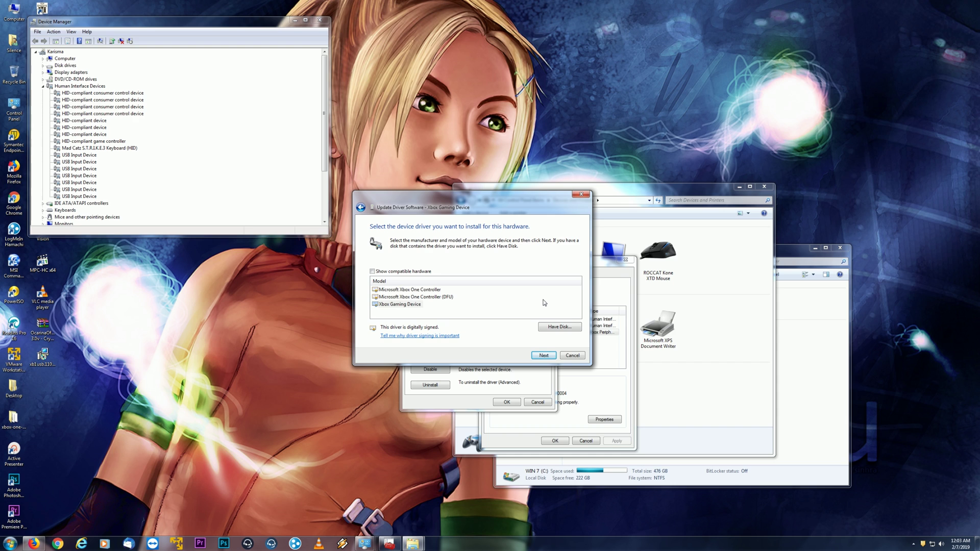
key("Up")
key("Up")
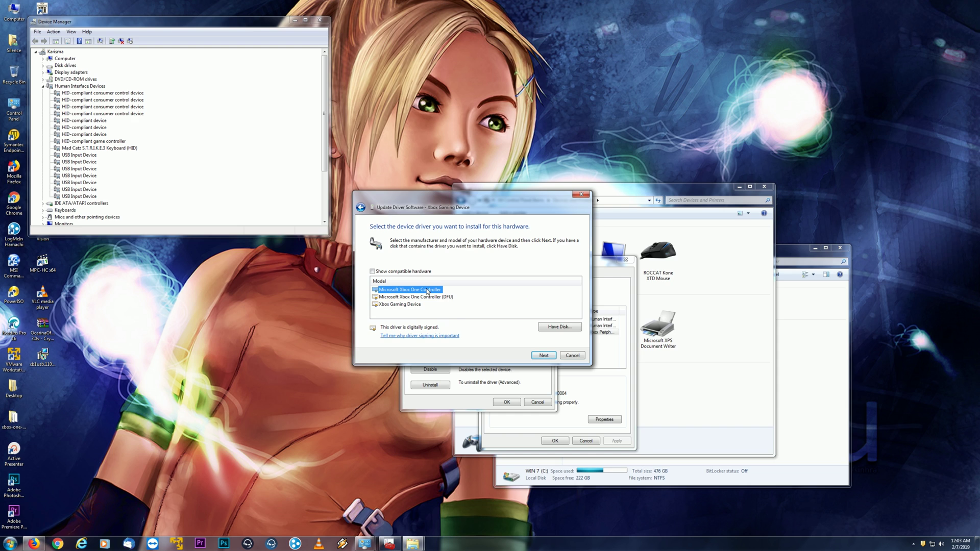
left_click(543, 356)
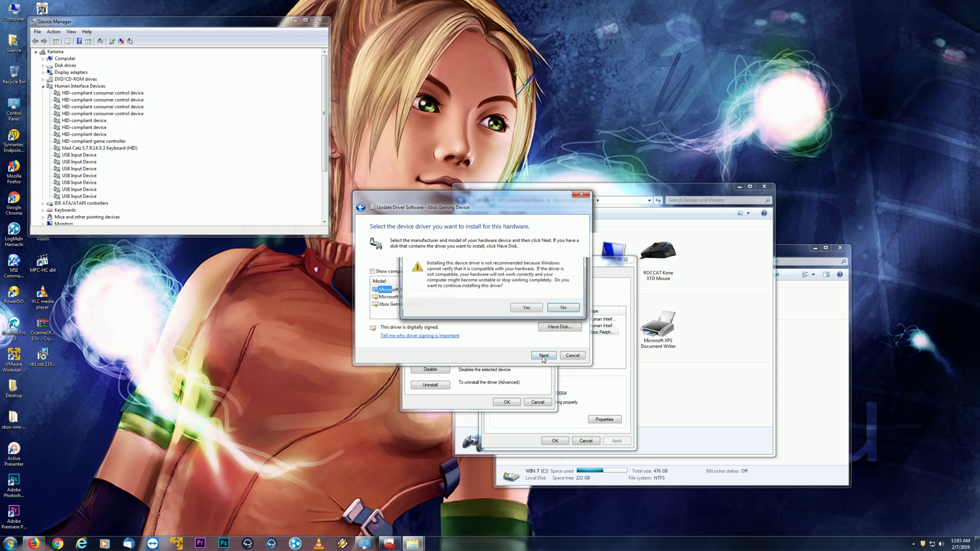
left_click(522, 309)
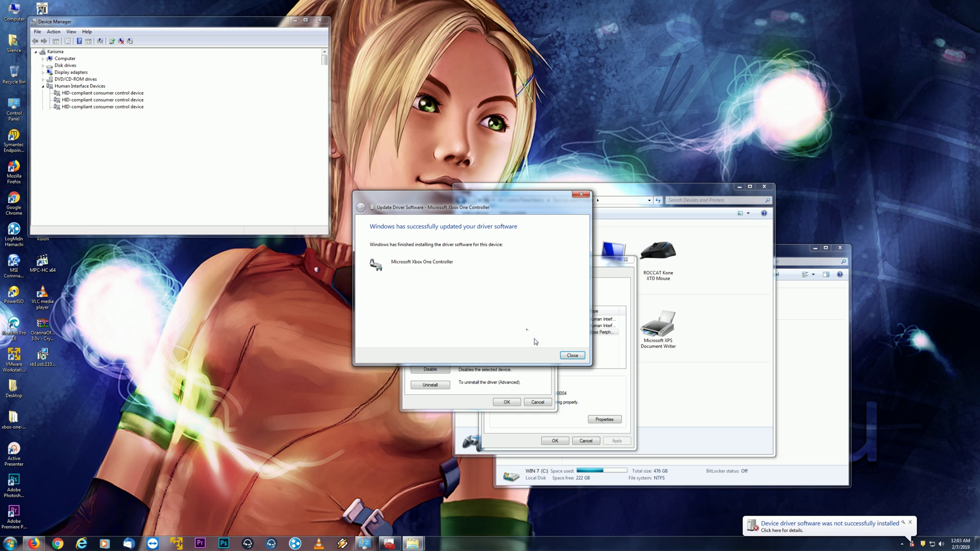
Close the success message, property dialogs and failed-install notification, then reopen the Controller's properties.
left_click(572, 355)
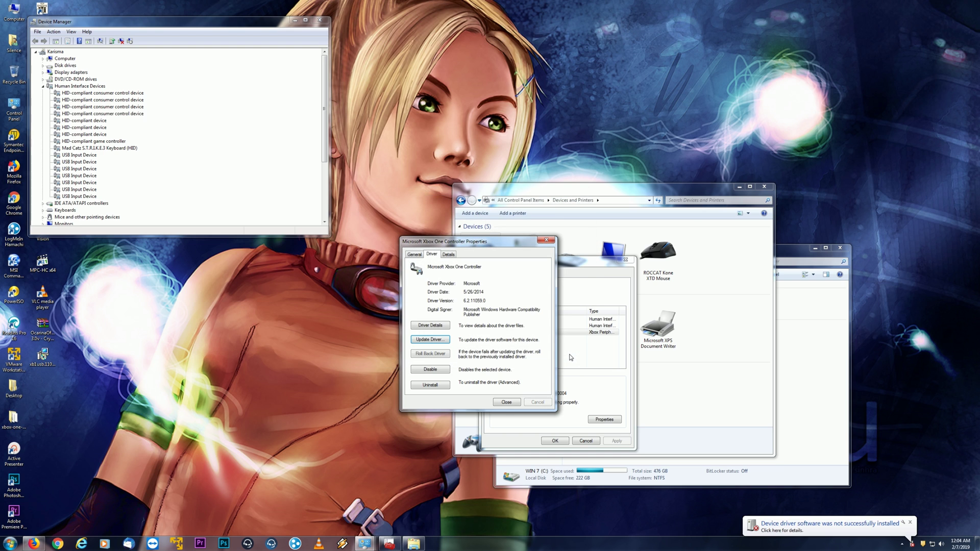
left_click(508, 403)
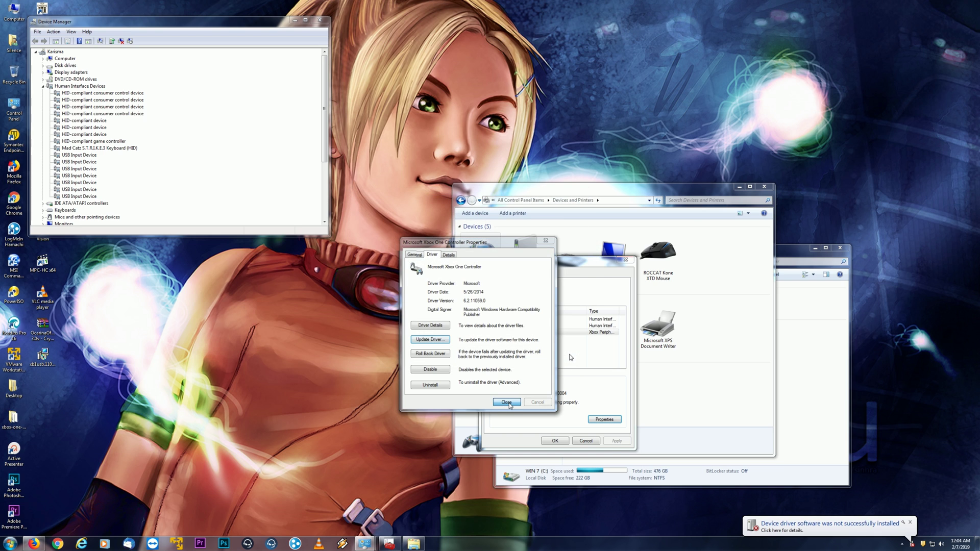
left_click(910, 522)
left_click(555, 440)
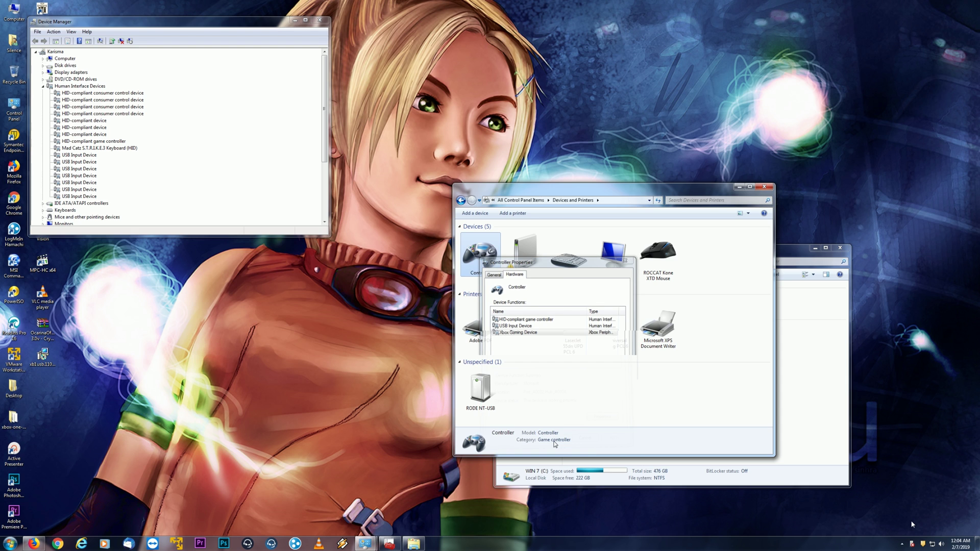
double_click(490, 265)
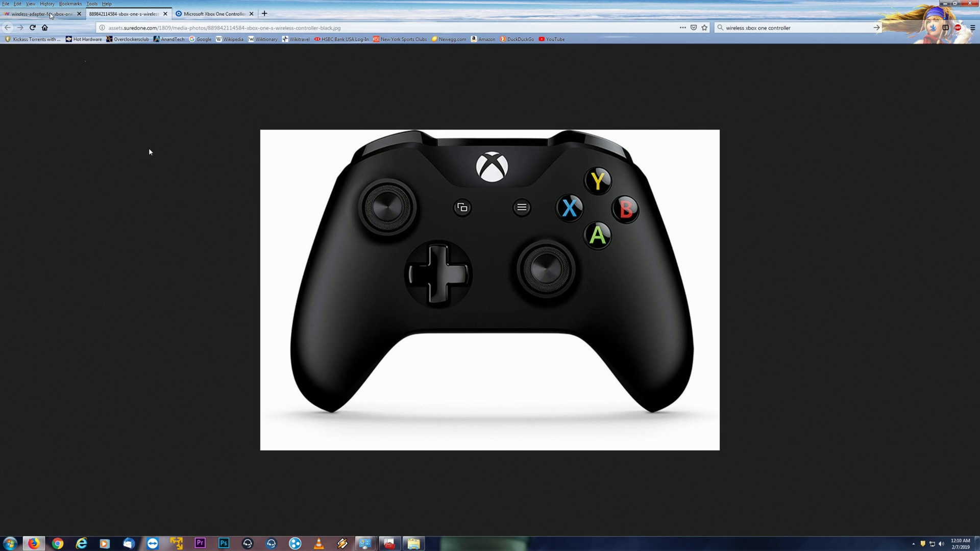
Return Firefox to its first tab showing the Xbox controller picture.
key("ctrl+shift+Tab")
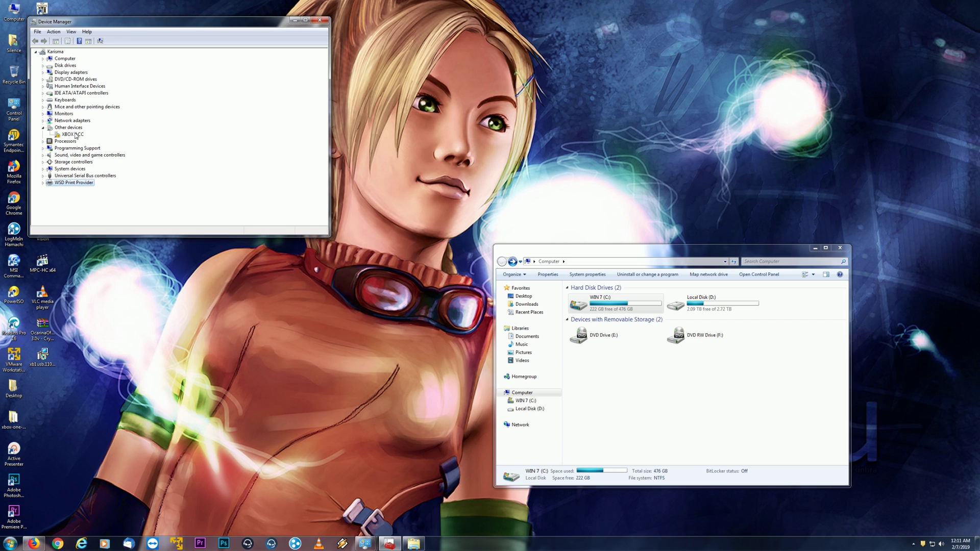
Select the unrecognised XBOX ACC device under Other devices and call up the Windows Update previews.
left_click(79, 135)
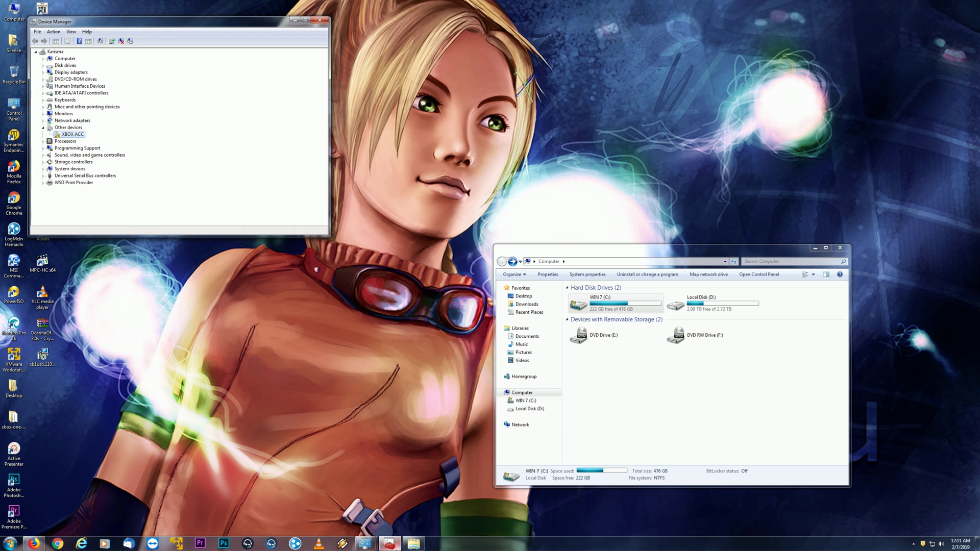
left_click(365, 544)
In Windows Update, select the optional Microsoft Net driver update and install it.
left_click(365, 544)
mouse_move(389, 543)
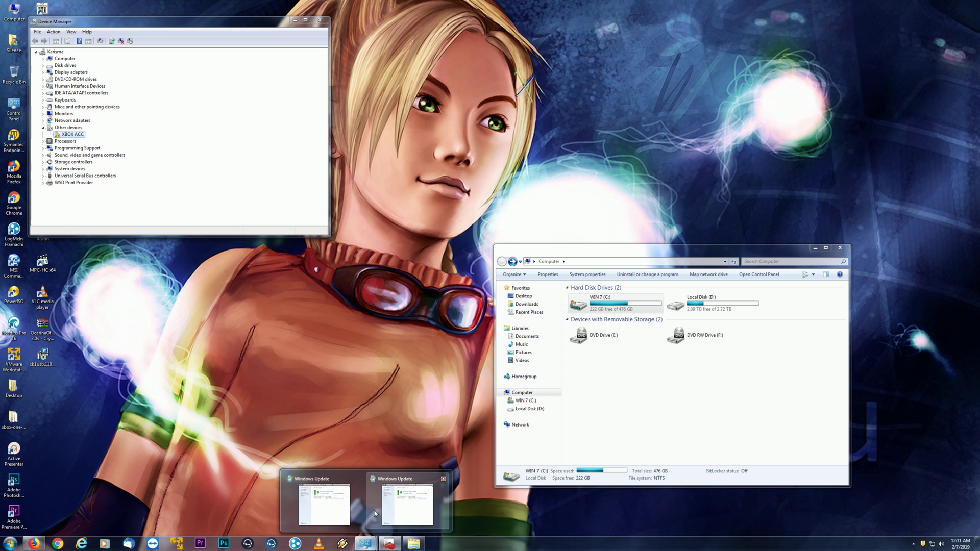
mouse_move(343, 505)
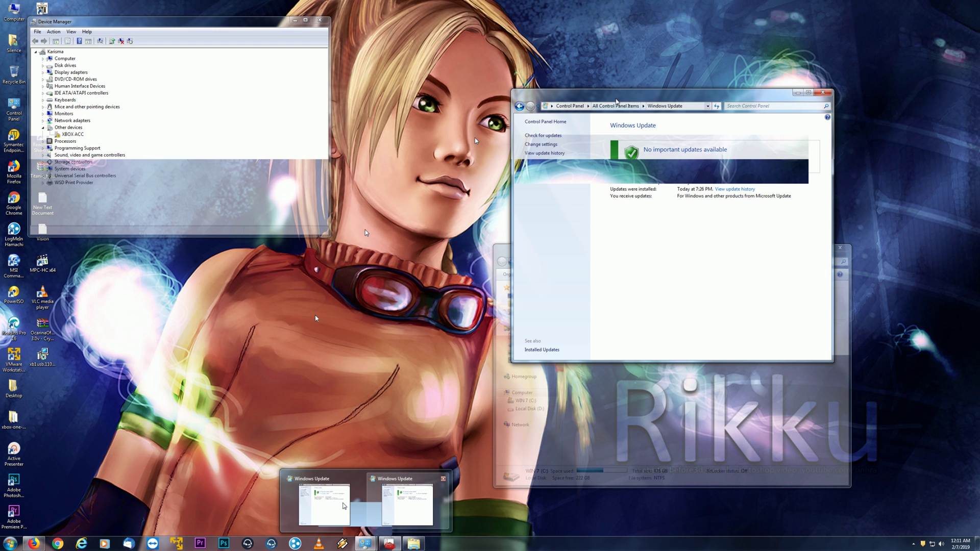
left_click(342, 505)
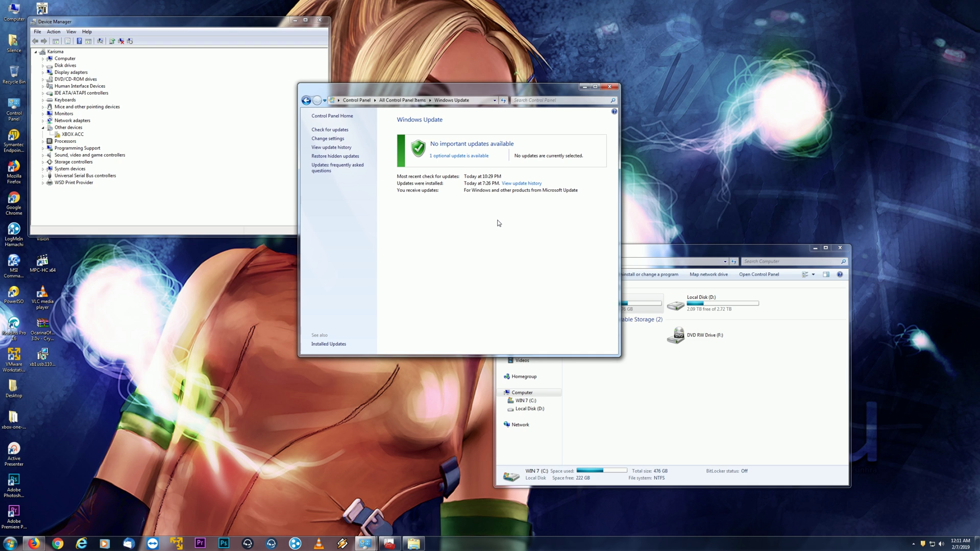
left_click(450, 157)
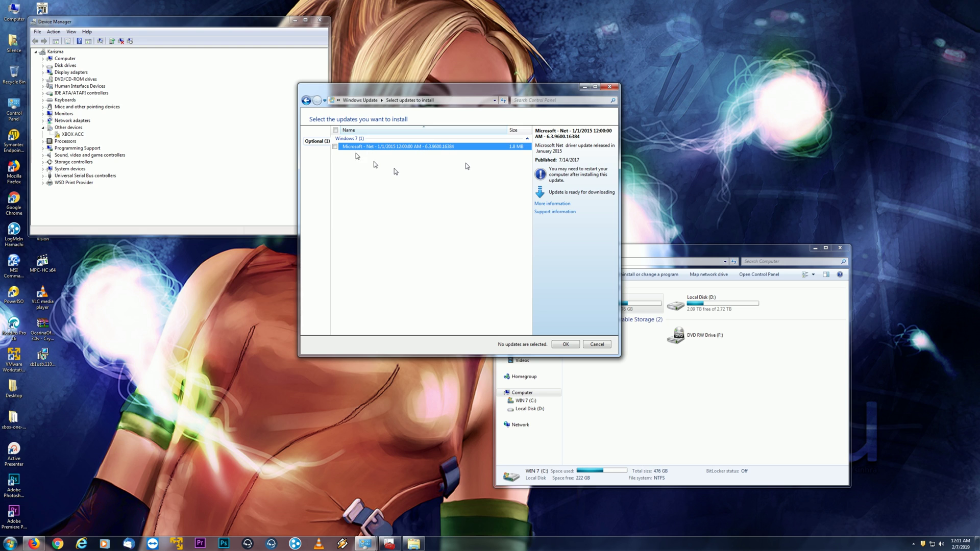
left_click(335, 148)
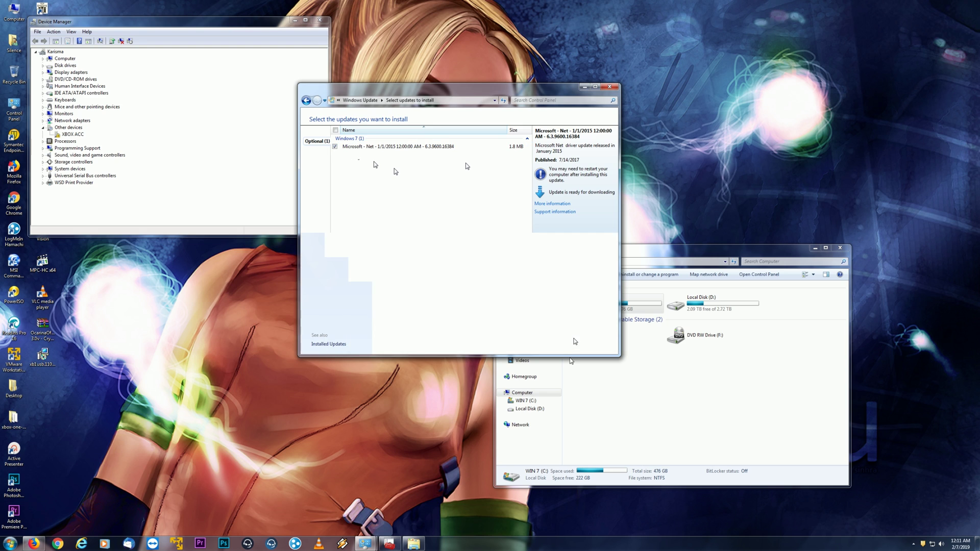
left_click(567, 344)
key("Return")
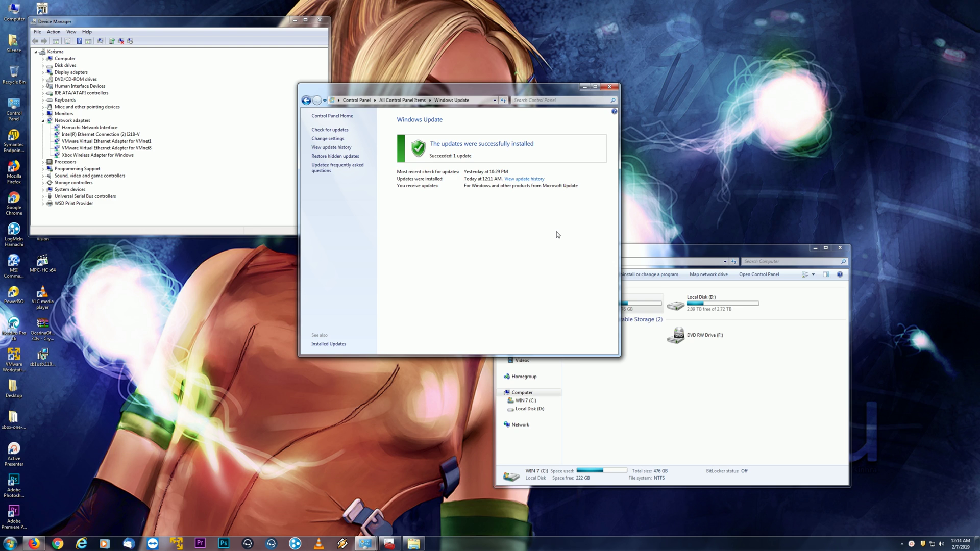
Switch back to Firefox from the taskbar.
left_click(33, 543)
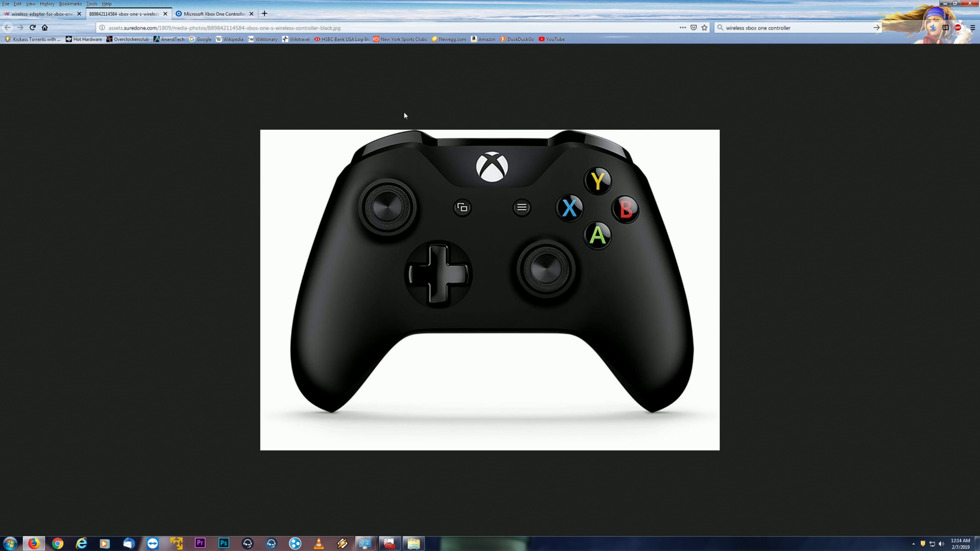
Minimize Firefox to bring Device Manager and Windows Update back into view.
left_click(945, 3)
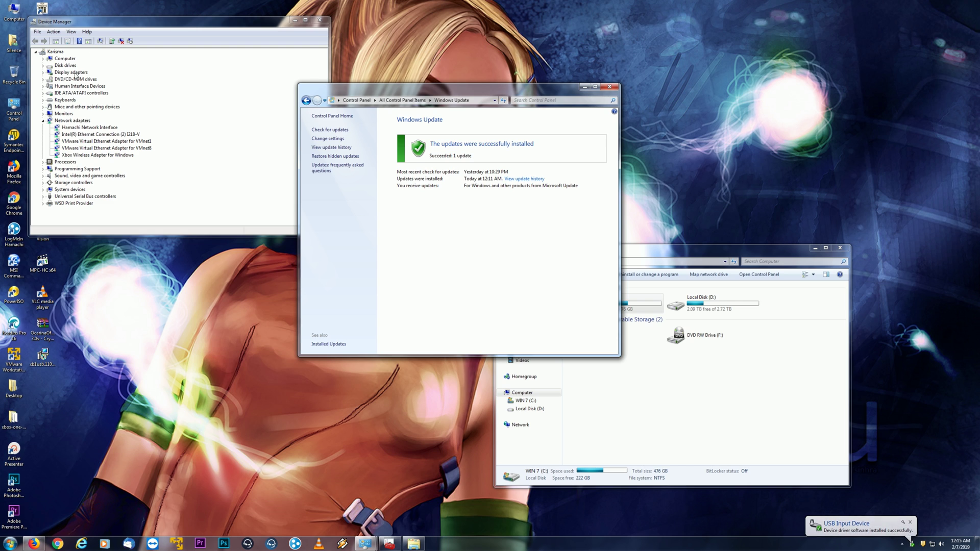
Expand Human Interface Devices and inspect the XINPUT compatible HID device's properties and context menu.
double_click(87, 86)
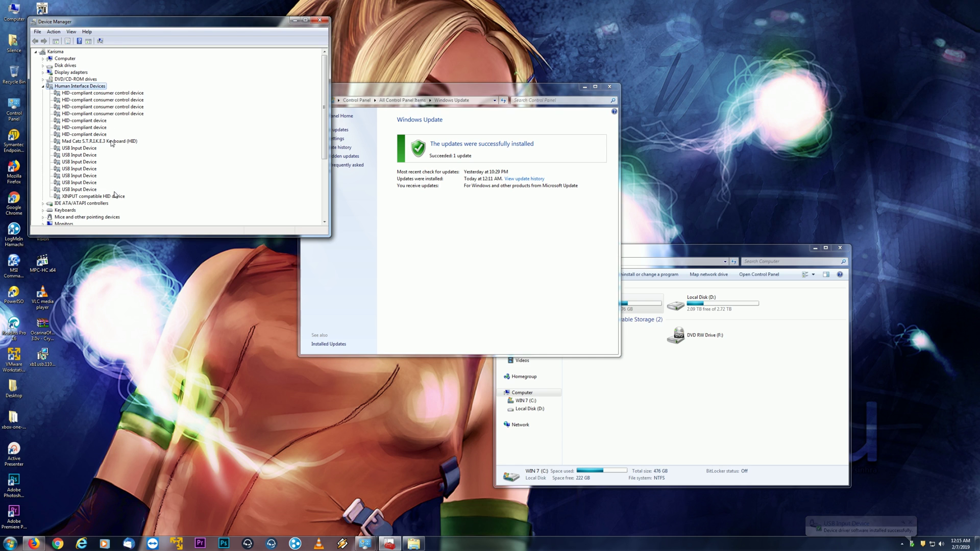
left_click(71, 197)
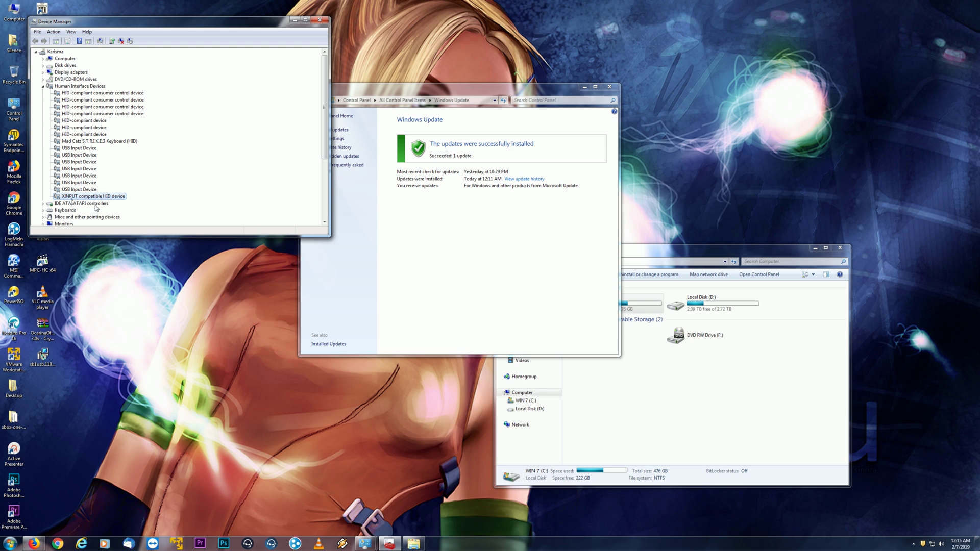
double_click(107, 198)
right_click(108, 200)
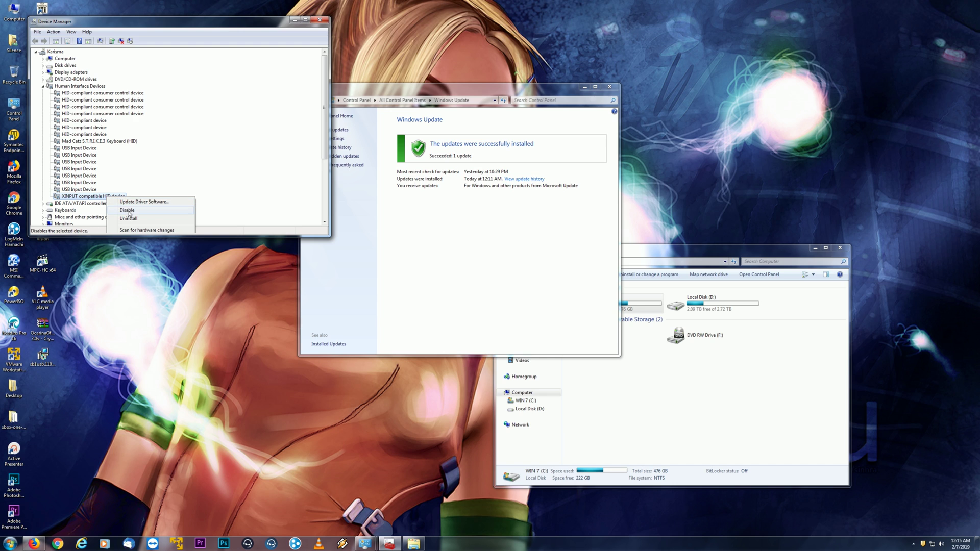
Uninstall the XINPUT compatible HID device with its driver software, then scan for hardware changes.
left_click(129, 218)
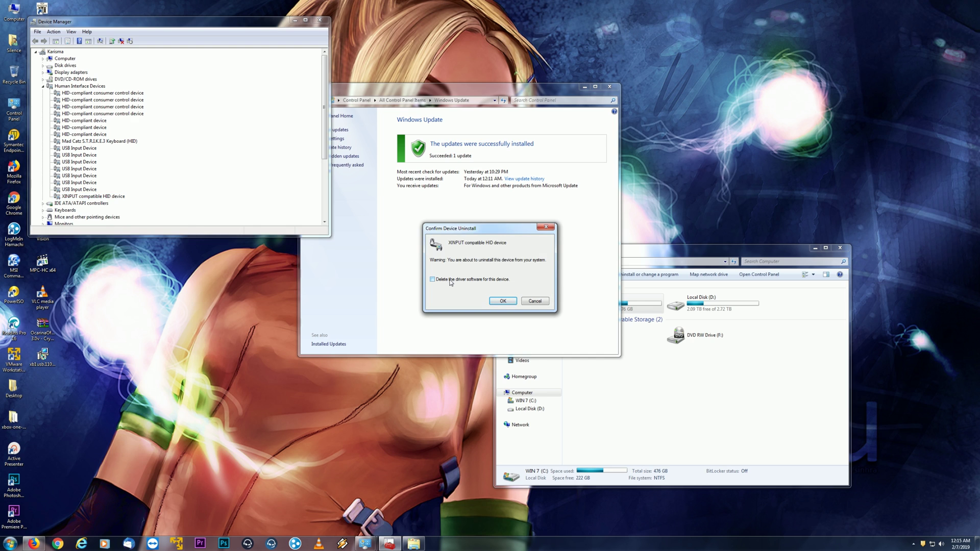
left_click(451, 282)
left_click(499, 301)
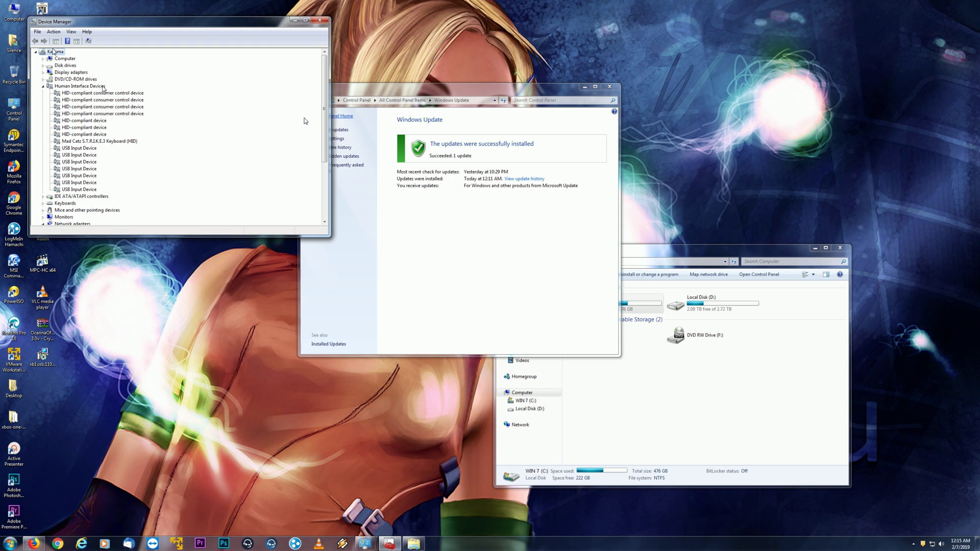
left_click(54, 32)
left_click(62, 41)
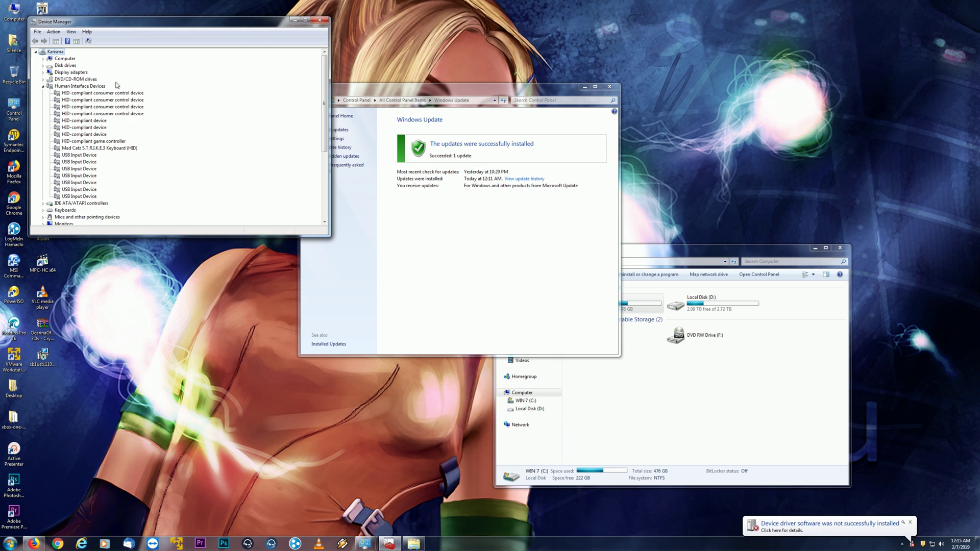
Check for updates and tick the optional Microsoft HIDClass driver update (1.8 MB).
left_click(110, 142)
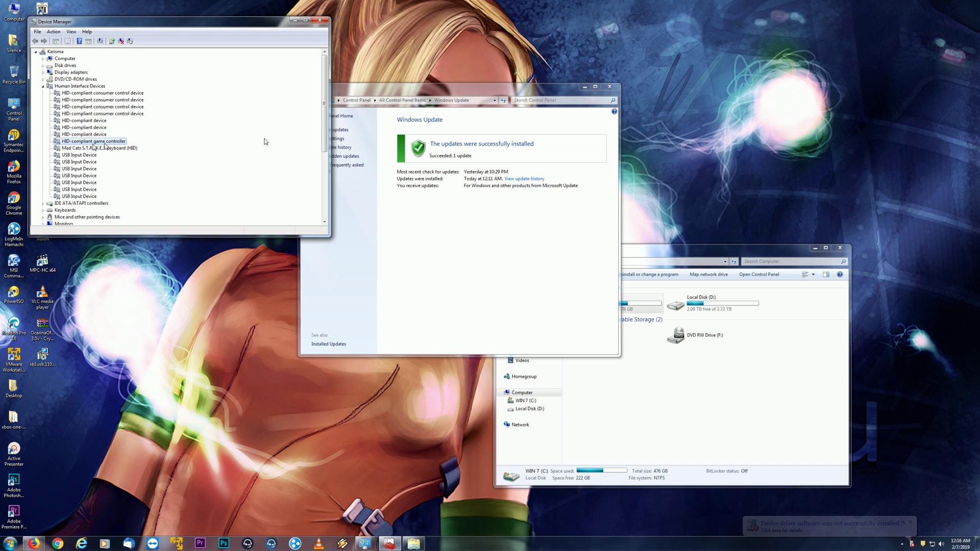
left_click(371, 132)
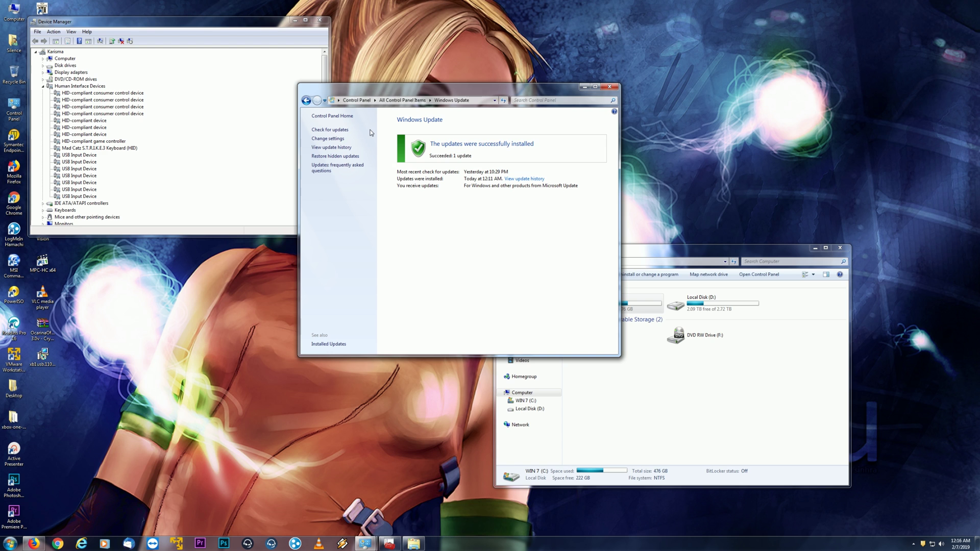
left_click(330, 130)
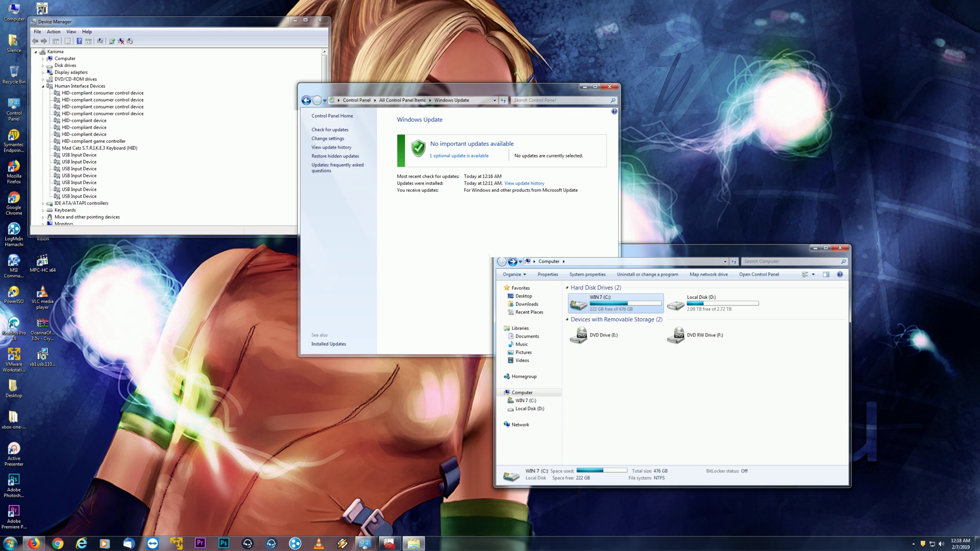
left_click(457, 158)
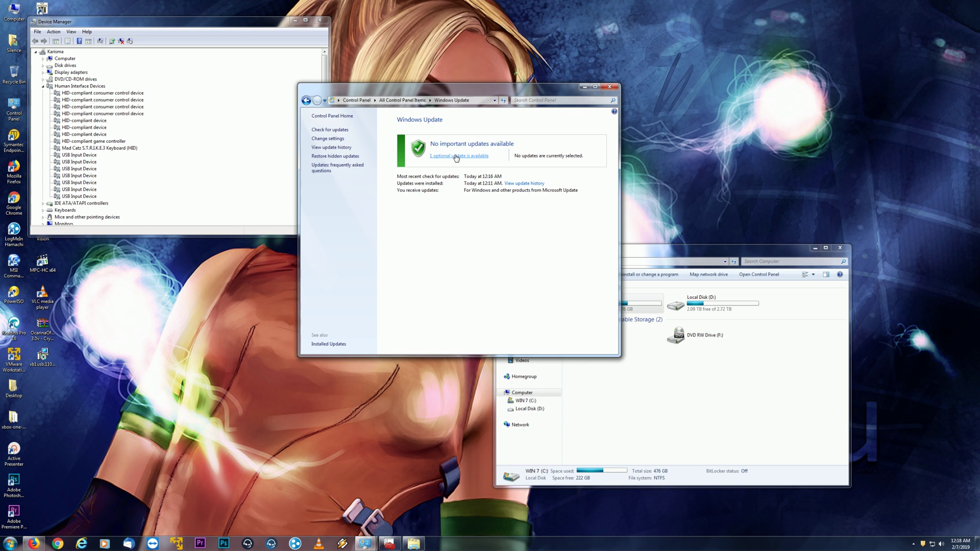
left_click(456, 156)
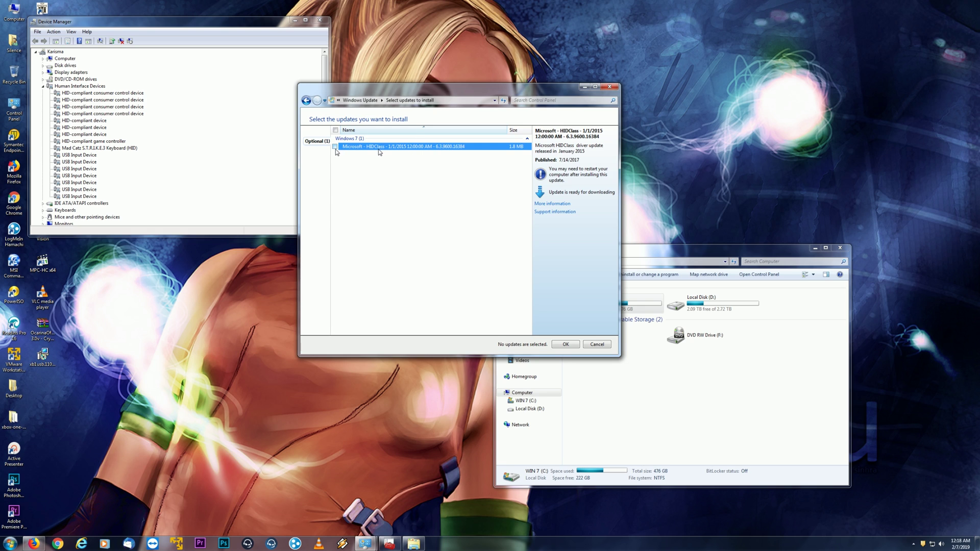
left_click(335, 147)
Install the HIDClass update, then confirm the XINPUT device under Human Interface Devices in Device Manager.
left_click(566, 344)
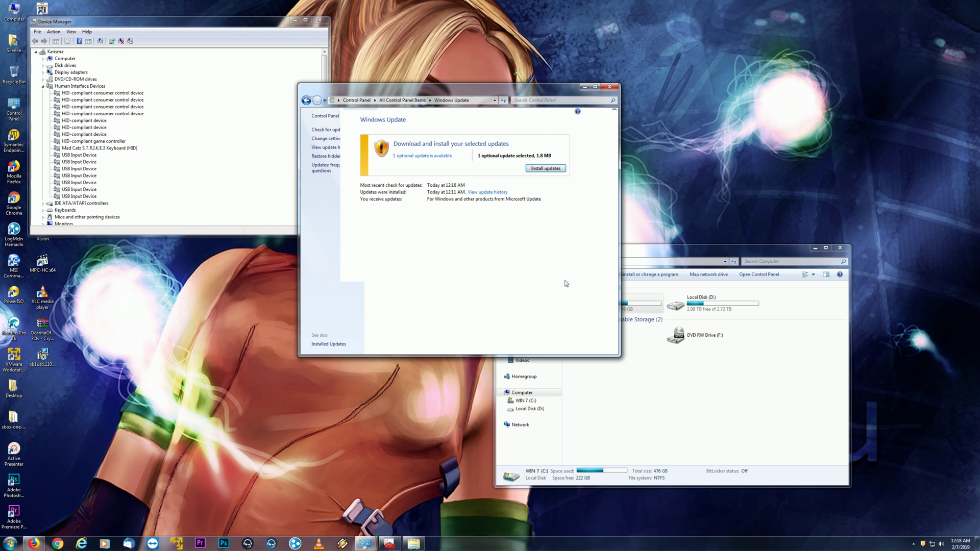
key("Return")
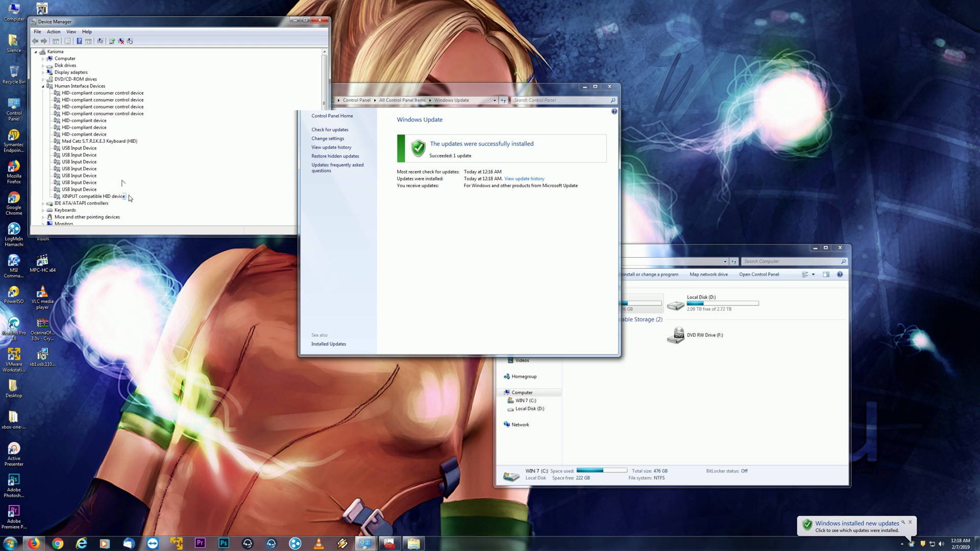
left_click(129, 195)
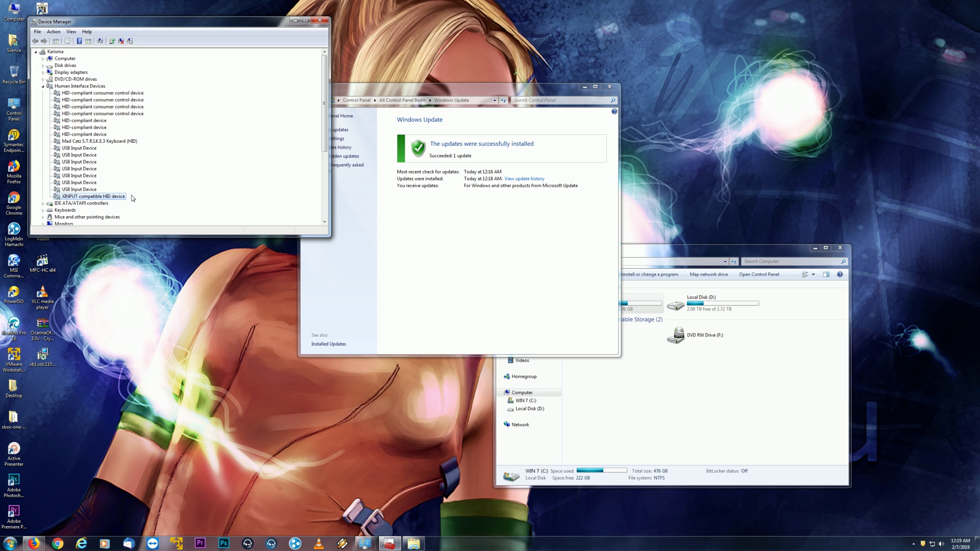
right_click(132, 198)
left_click(155, 201)
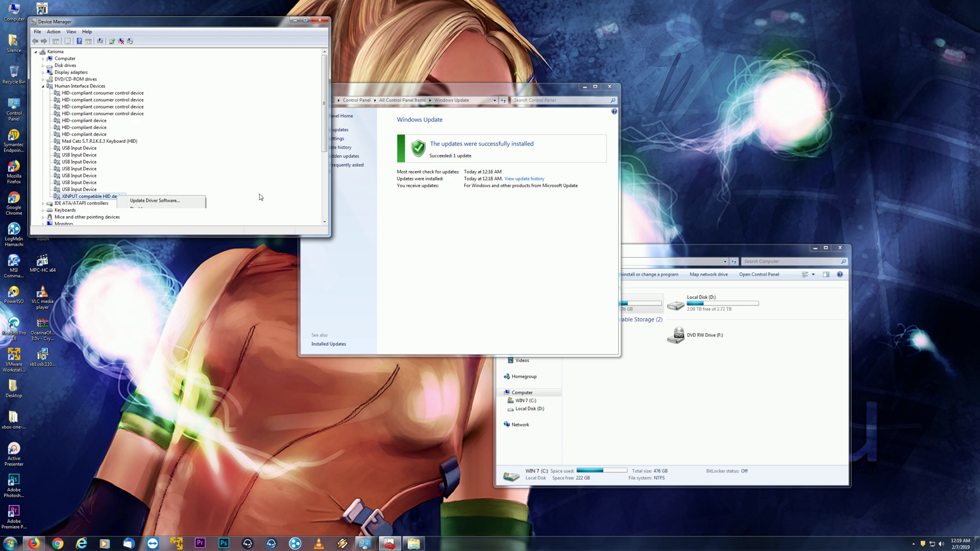